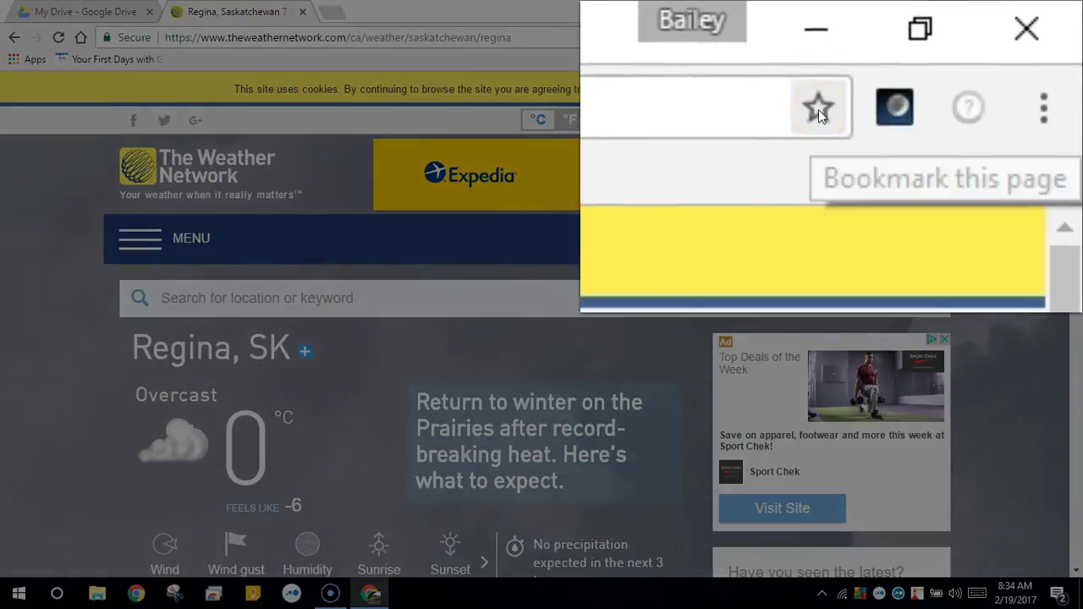
Step: Bookmark the Regina weather forecast page and open the bookmark bubble's Folder dropdown
{"action": "left_click", "coordinate": [992, 37]}
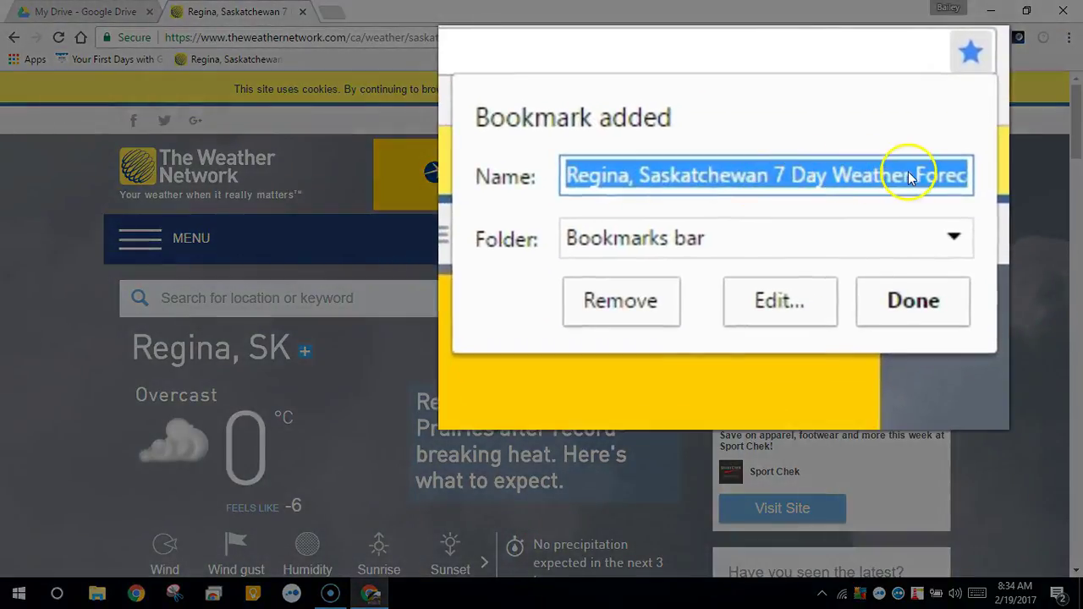
{"action": "left_click", "coordinate": [711, 240]}
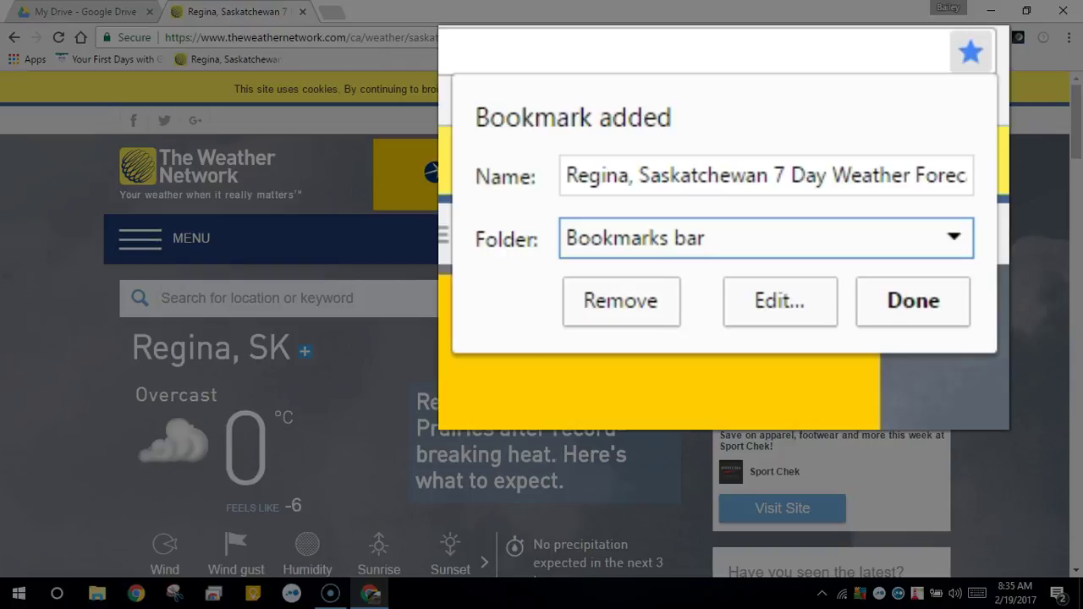
{"action": "left_click", "coordinate": [713, 241]}
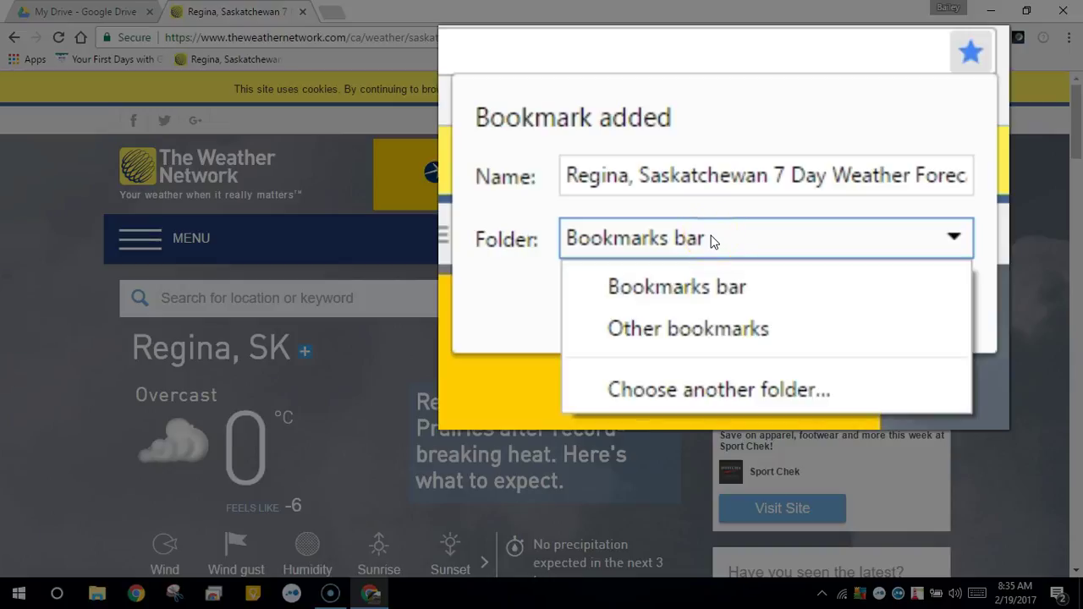
Step: In the Edit Bookmark dialog, create a new folder named 'Weather' under the Bookmarks bar
{"action": "left_click", "coordinate": [734, 391]}
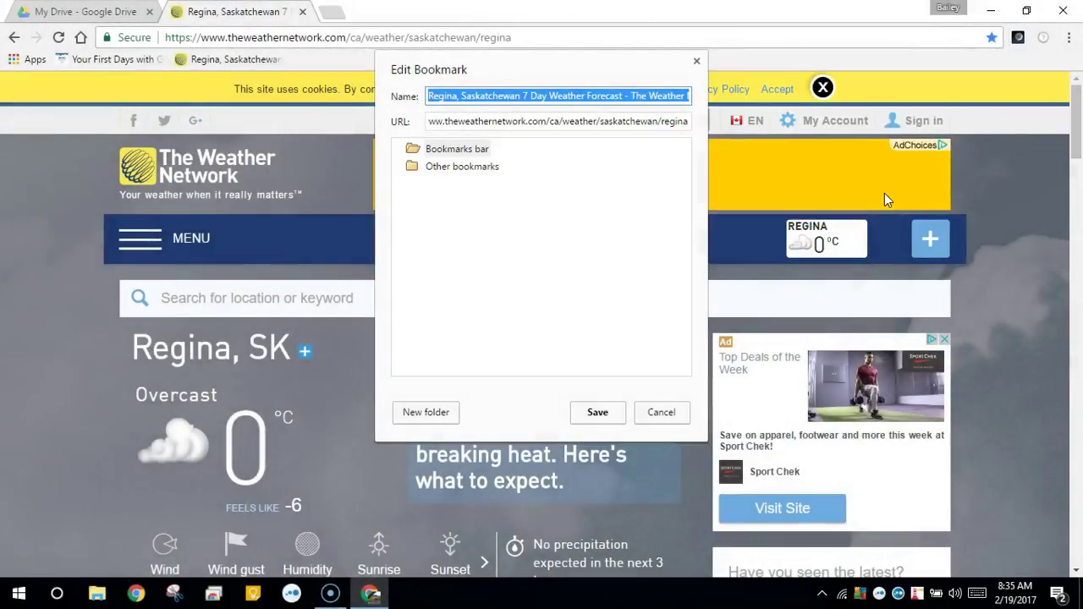
{"action": "left_click", "coordinate": [470, 153]}
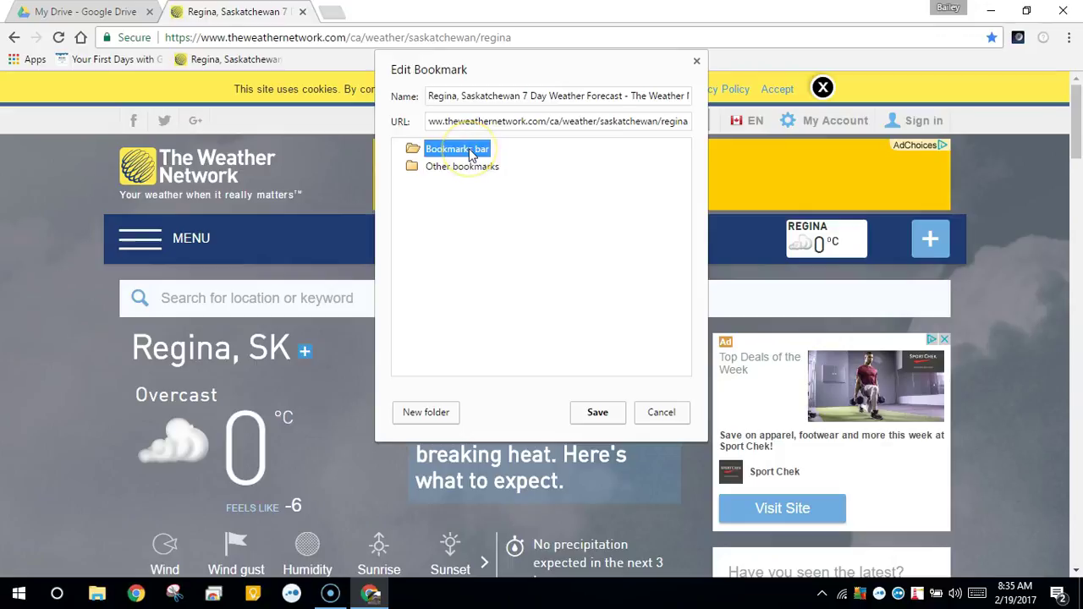
{"action": "left_click", "coordinate": [428, 416]}
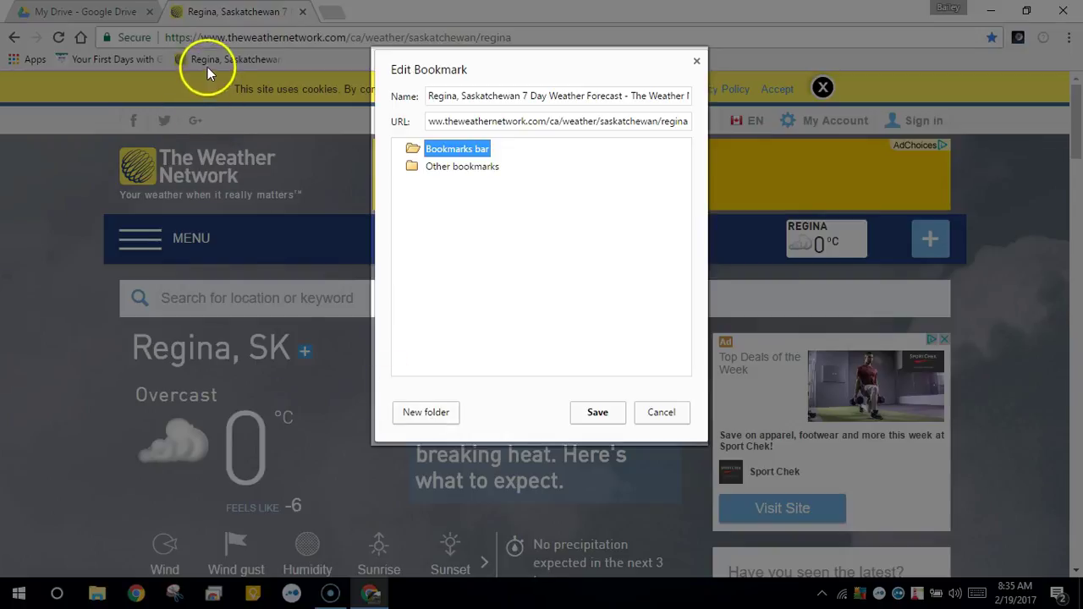
{"action": "left_click", "coordinate": [425, 415]}
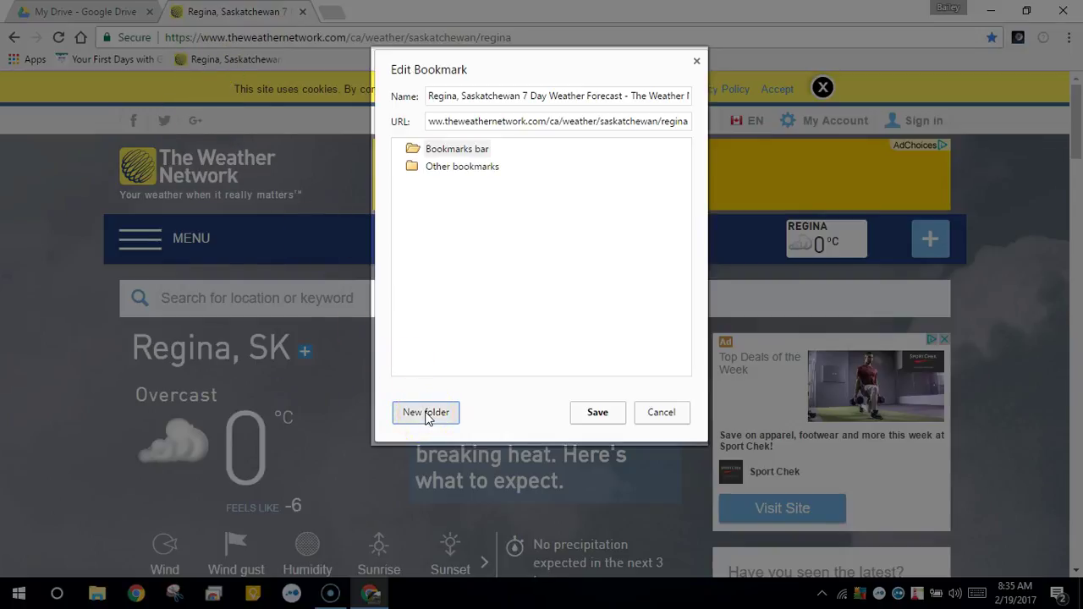
{"action": "left_click", "coordinate": [428, 415]}
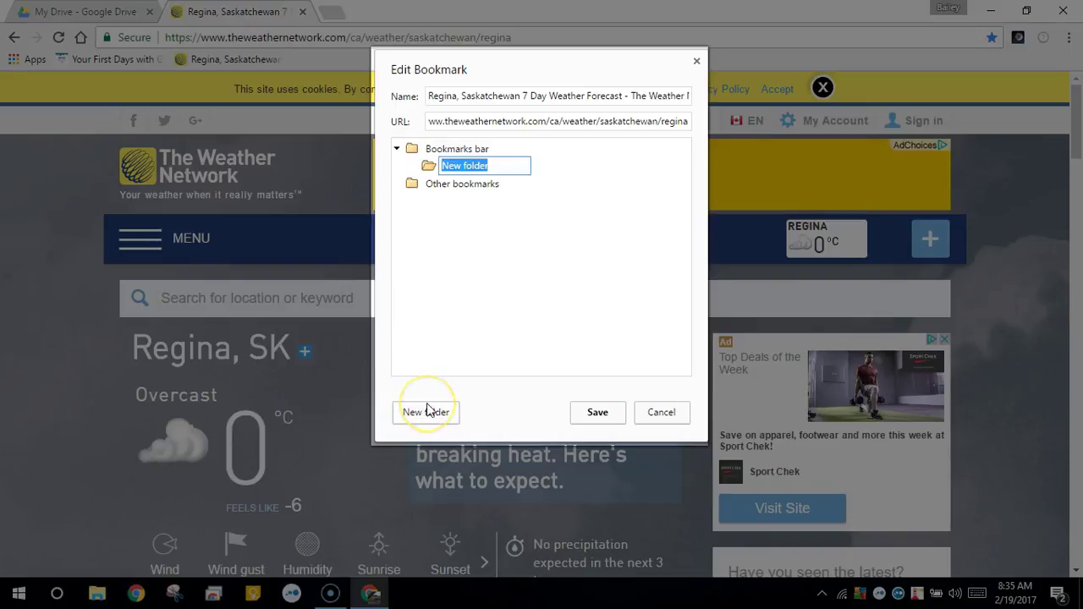
{"action": "type", "text": "We"}
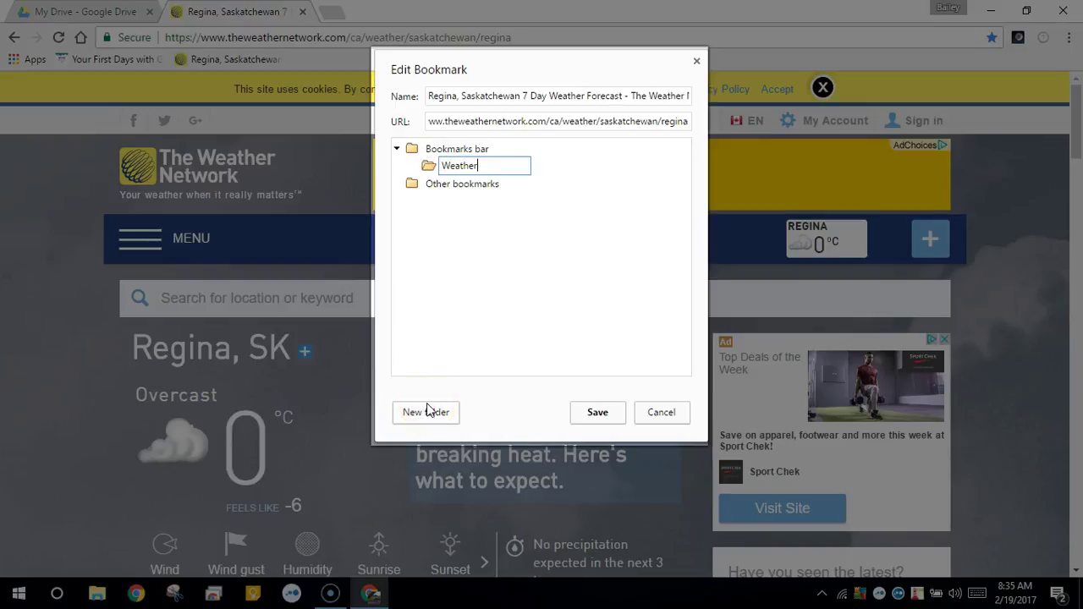
{"action": "type", "text": "ather"}
{"action": "key", "text": "Return"}
{"action": "left_click_drag", "start_coordinate": [427, 411], "coordinate": [464, 196]}
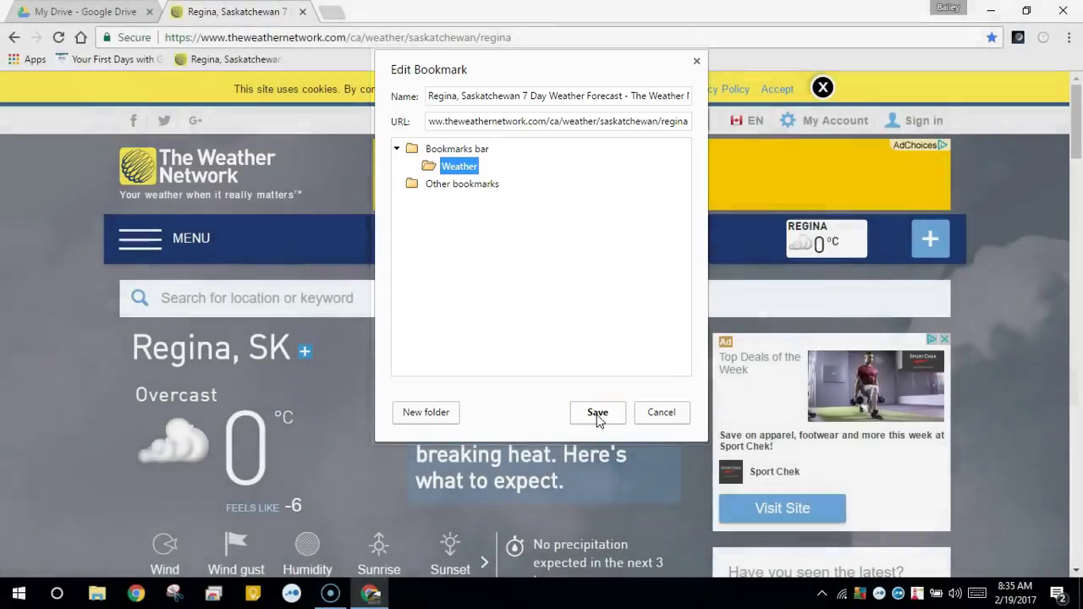
Step: Save the Regina bookmark into the Weather folder and check the folder's contents
{"action": "left_click", "coordinate": [598, 414]}
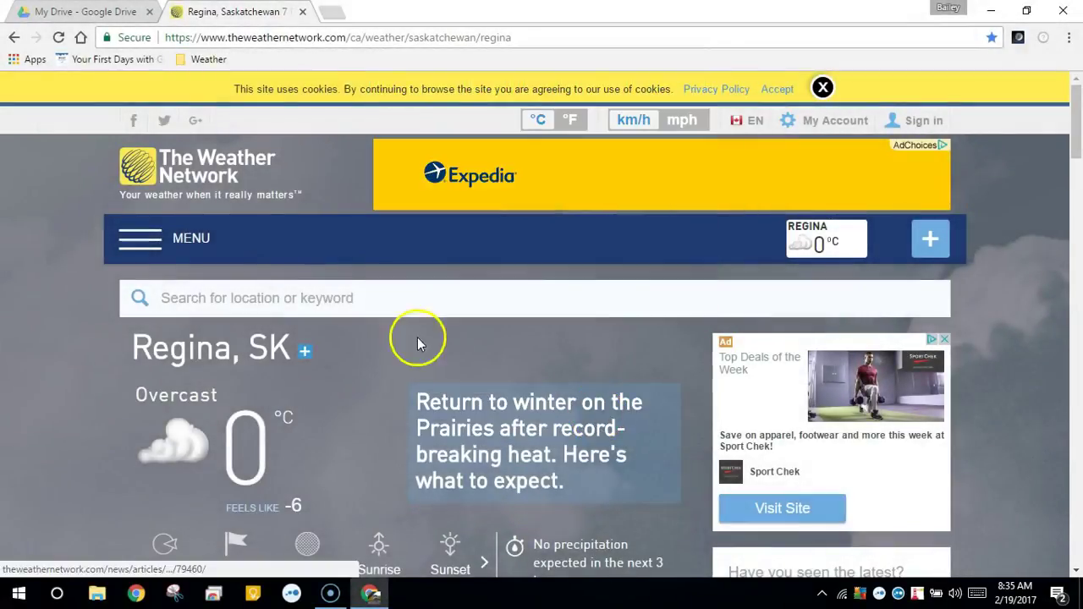
{"action": "left_click", "coordinate": [205, 61]}
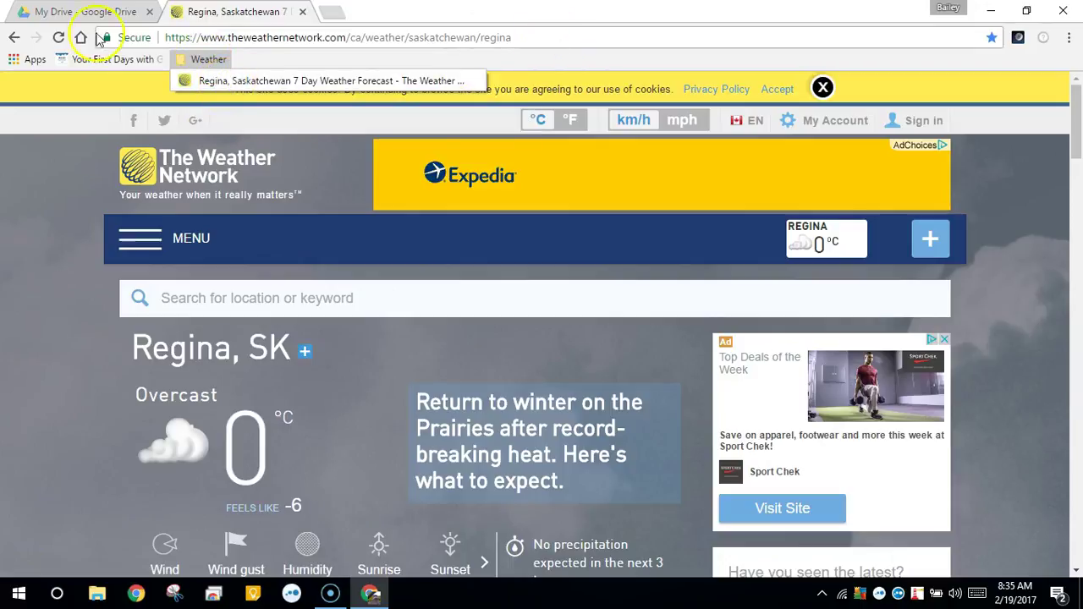
{"action": "left_click", "coordinate": [50, 12]}
Step: In the Drive tab, type 'regina' in the address bar and open The Weather Network forecast suggestion
{"action": "left_click", "coordinate": [51, 13]}
{"action": "left_click", "coordinate": [262, 39]}
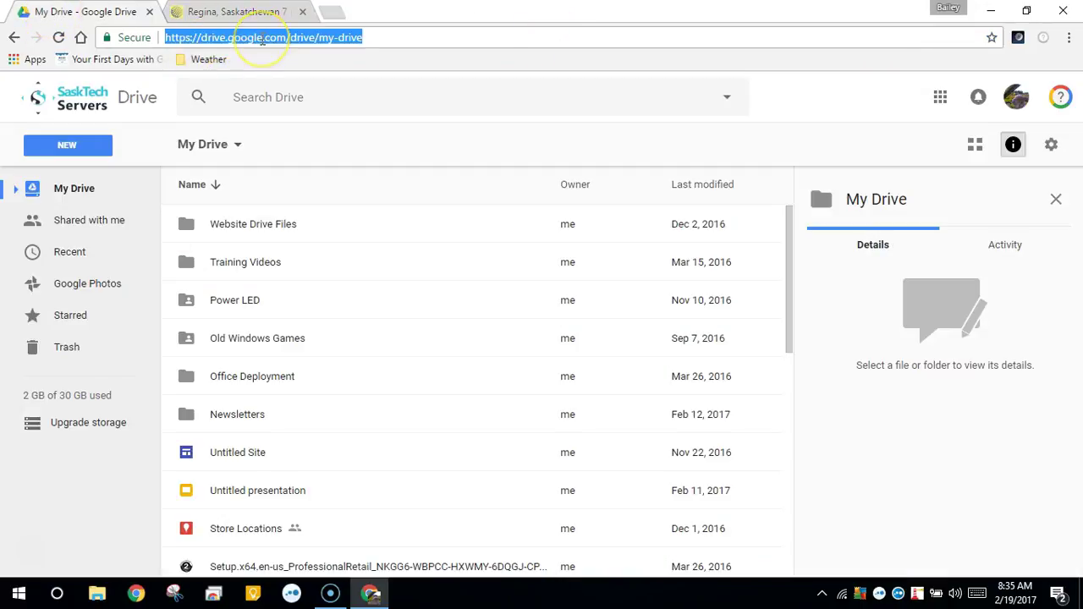
{"action": "type", "text": "regina"}
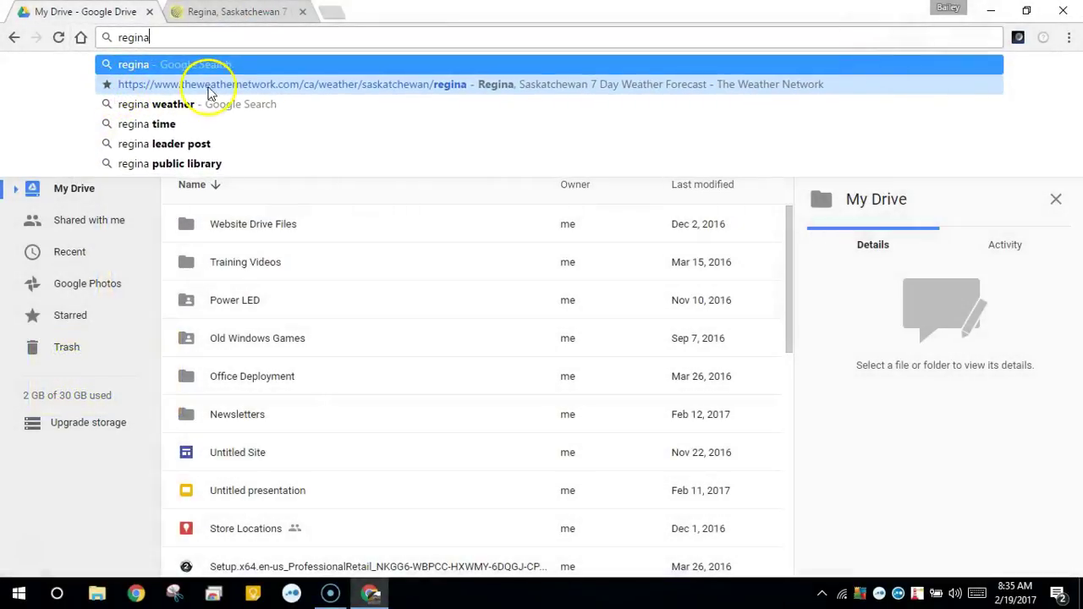
{"action": "left_click", "coordinate": [360, 86]}
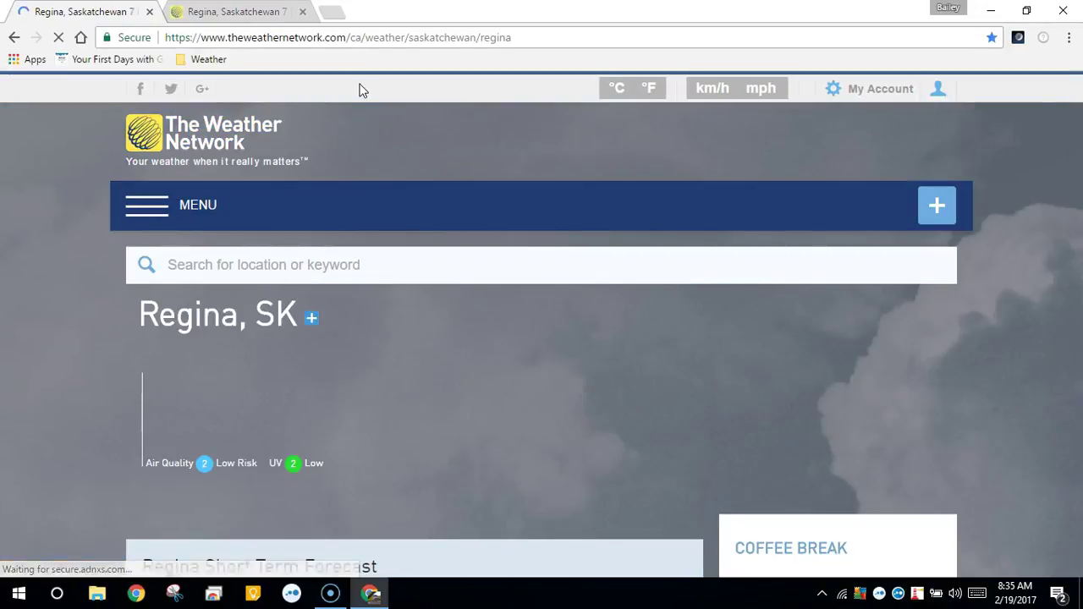
Step: Search The Weather Network for 'Melville,sask' and open the Melville, SK forecast
{"action": "left_click", "coordinate": [280, 265]}
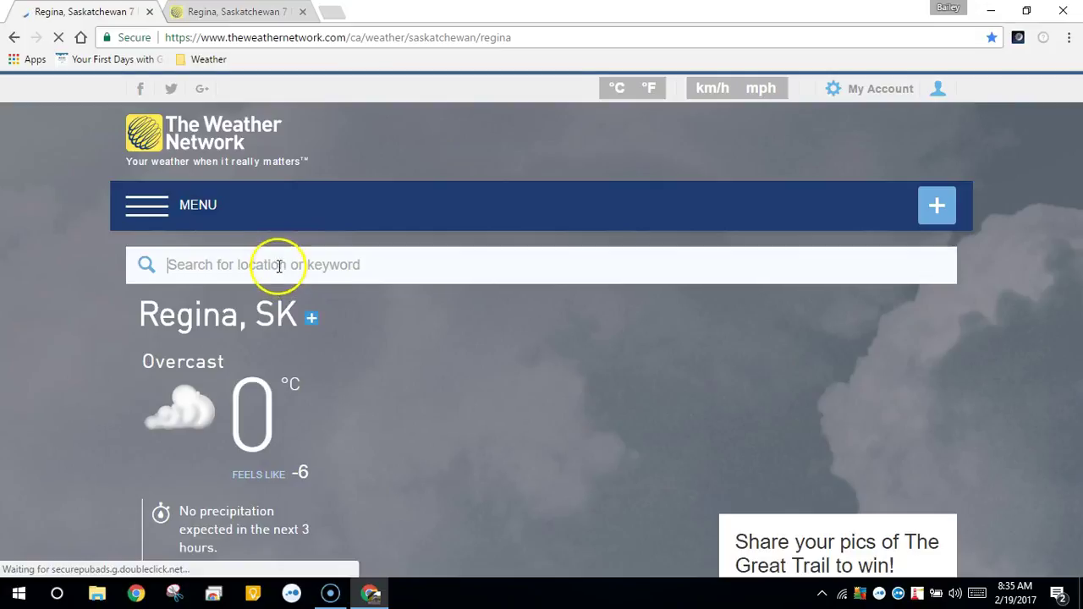
{"action": "type", "text": "Me"}
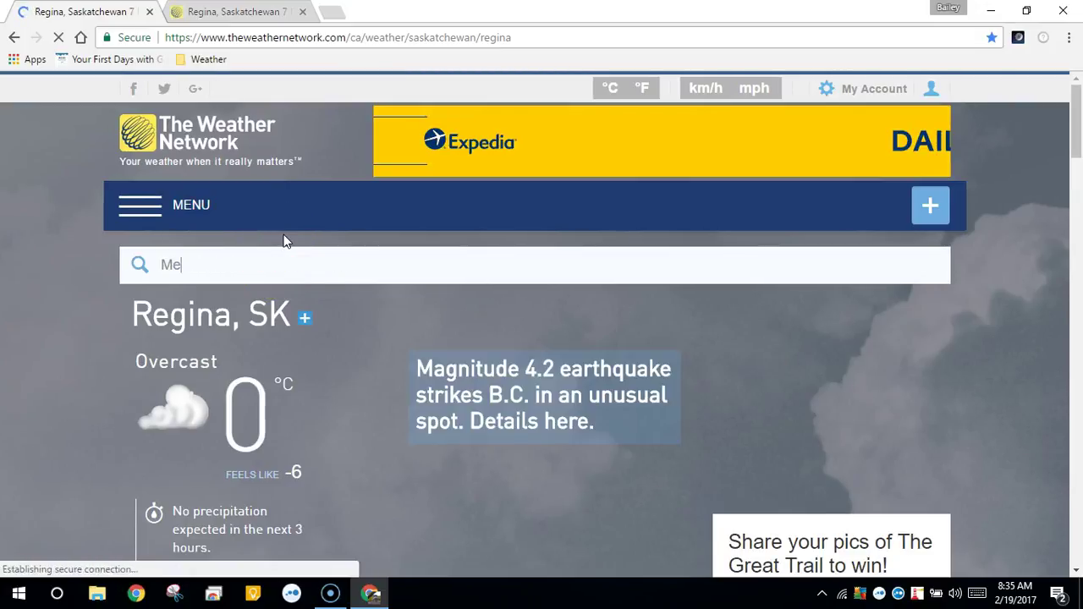
{"action": "type", "text": "lville"}
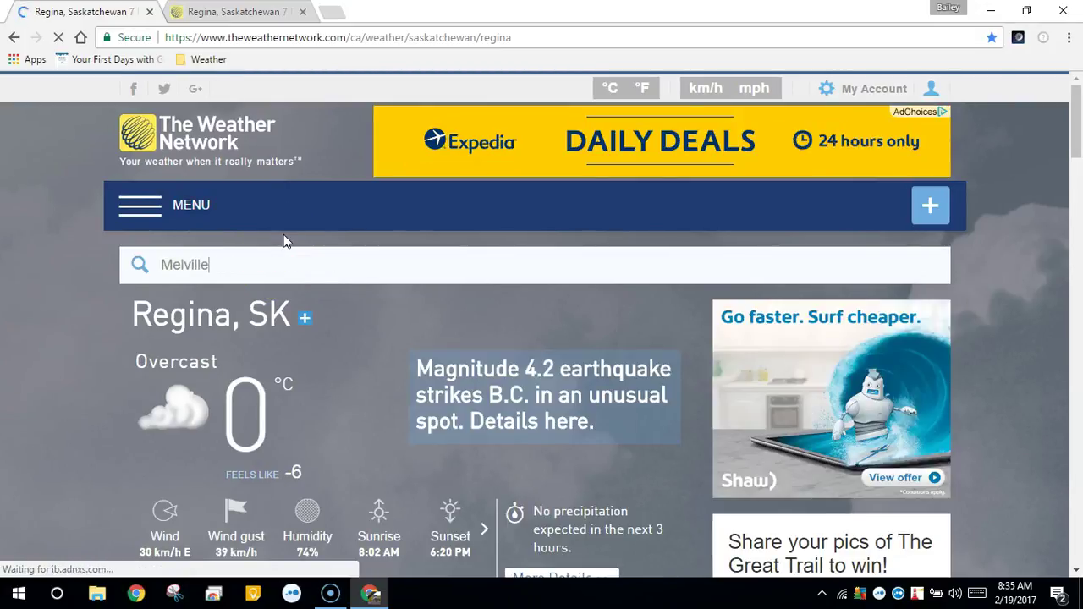
{"action": "type", "text": ",sask"}
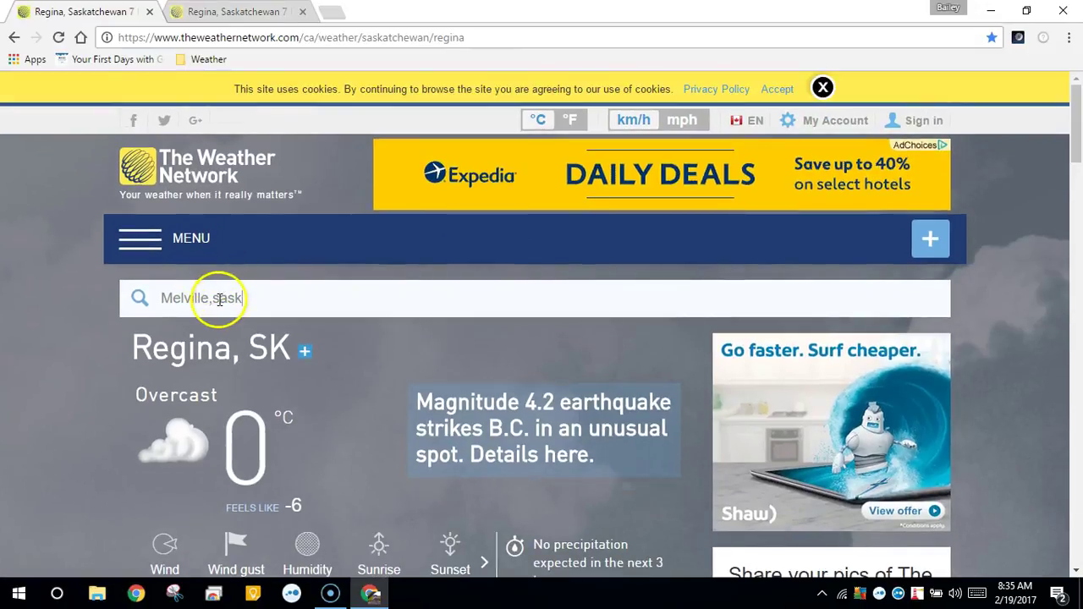
{"action": "left_click", "coordinate": [215, 298]}
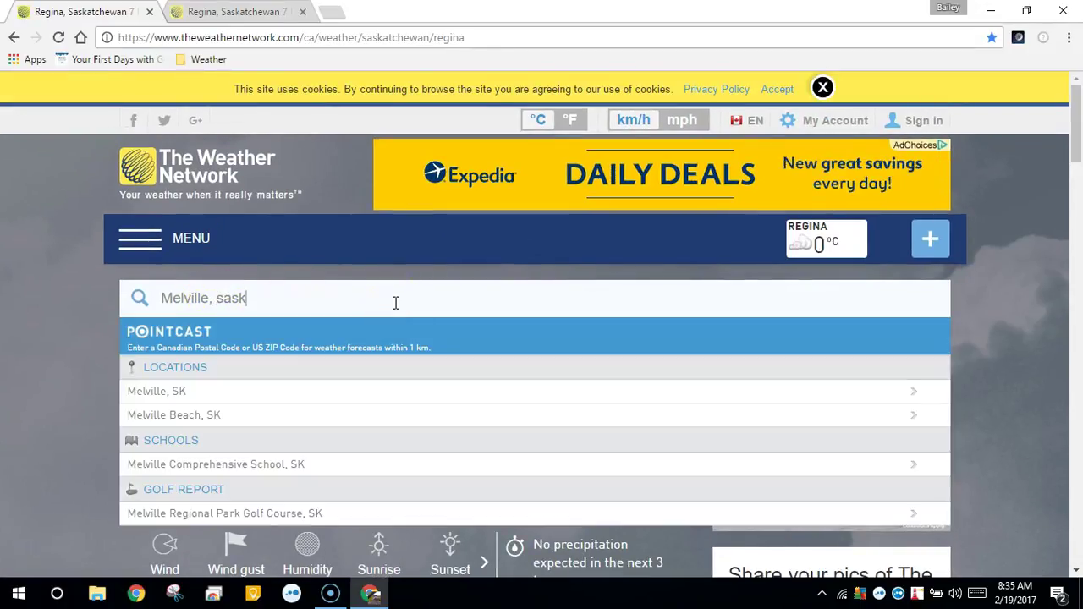
{"action": "left_click", "coordinate": [153, 398]}
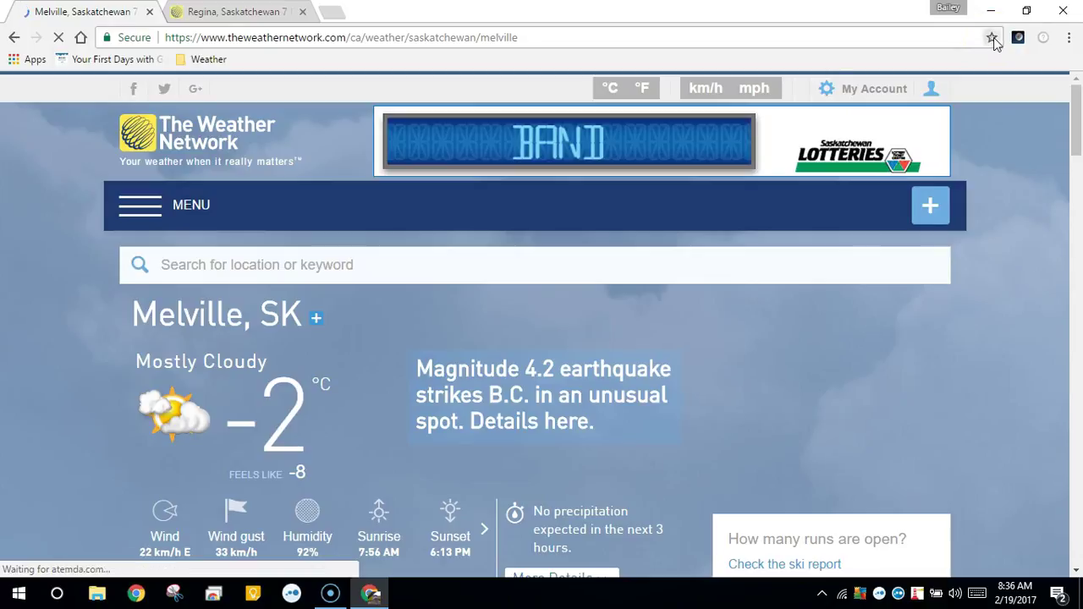
Step: Bookmark the Melville forecast into the Weather folder and confirm both forecasts are listed there
{"action": "left_click", "coordinate": [992, 38]}
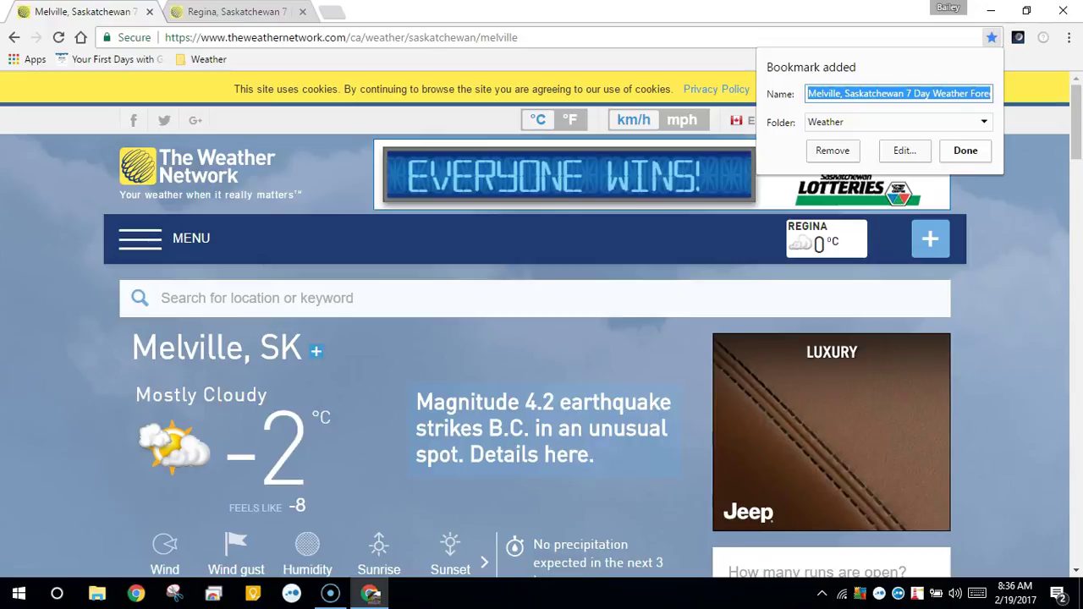
{"action": "left_click", "coordinate": [966, 150]}
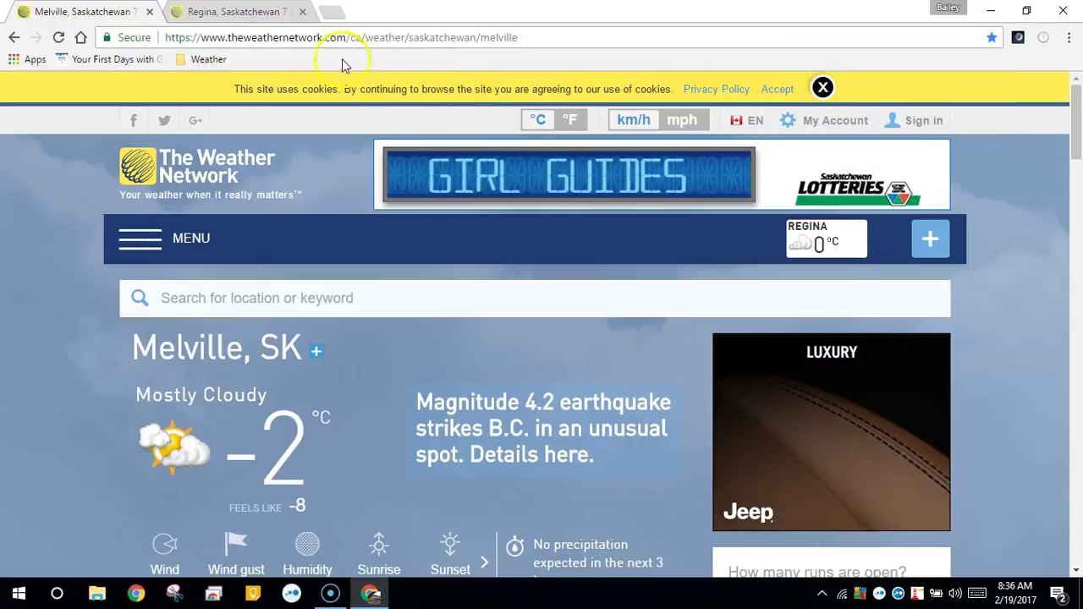
{"action": "left_click", "coordinate": [203, 59]}
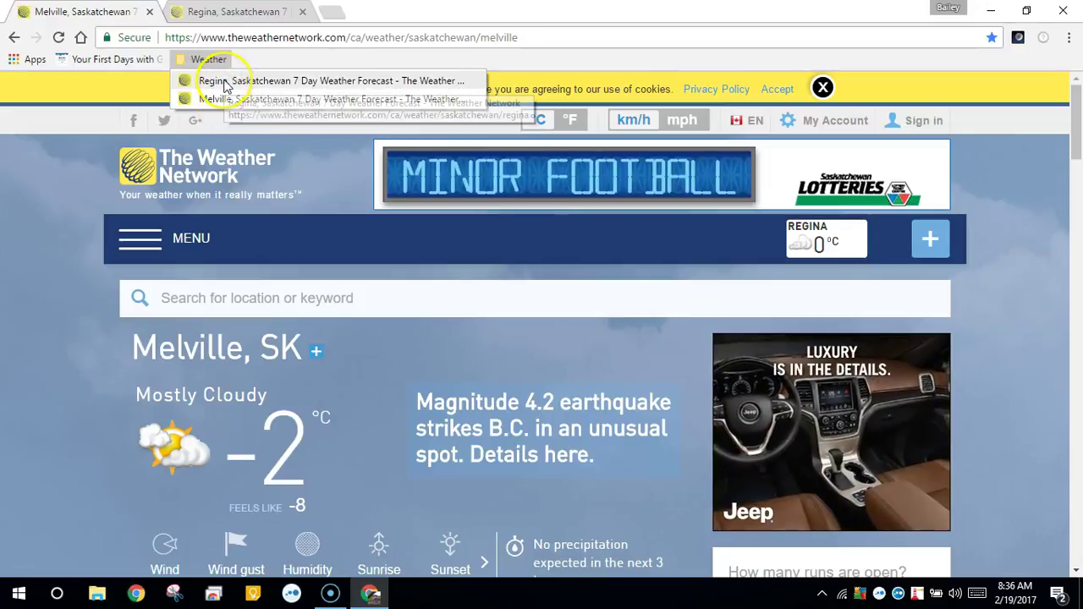
Step: Run a Google search for 'City of Melville' from the address bar
{"action": "left_click", "coordinate": [272, 38]}
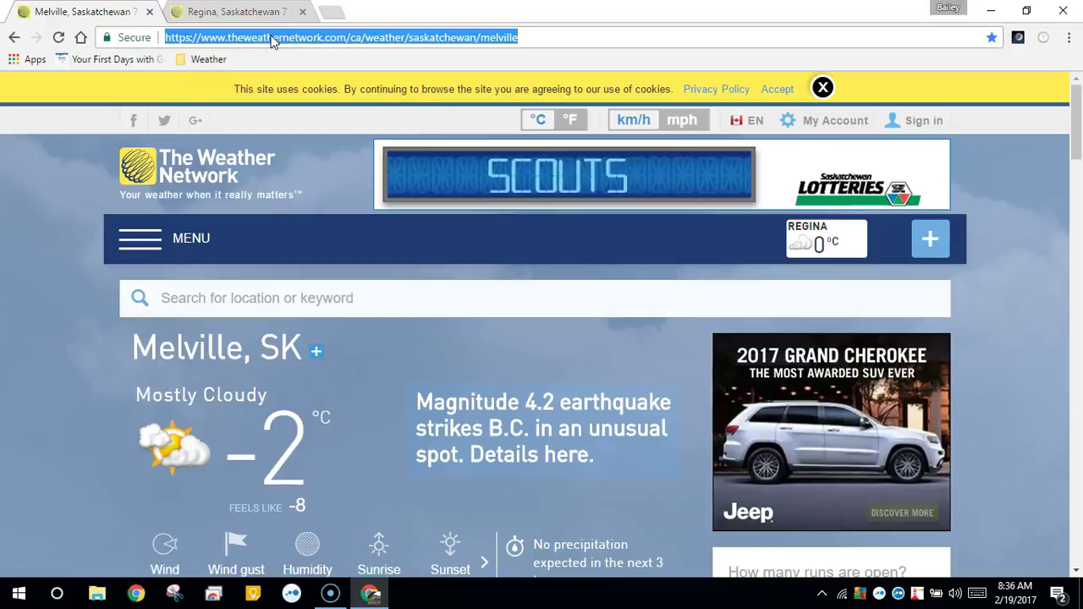
{"action": "type", "text": "City of M"}
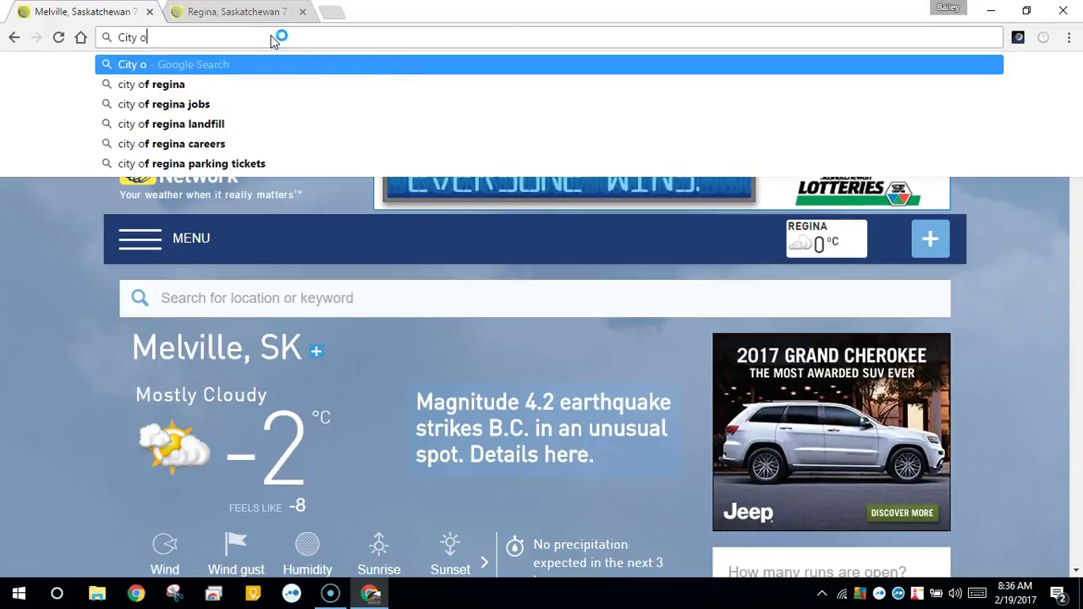
{"action": "type", "text": "elville"}
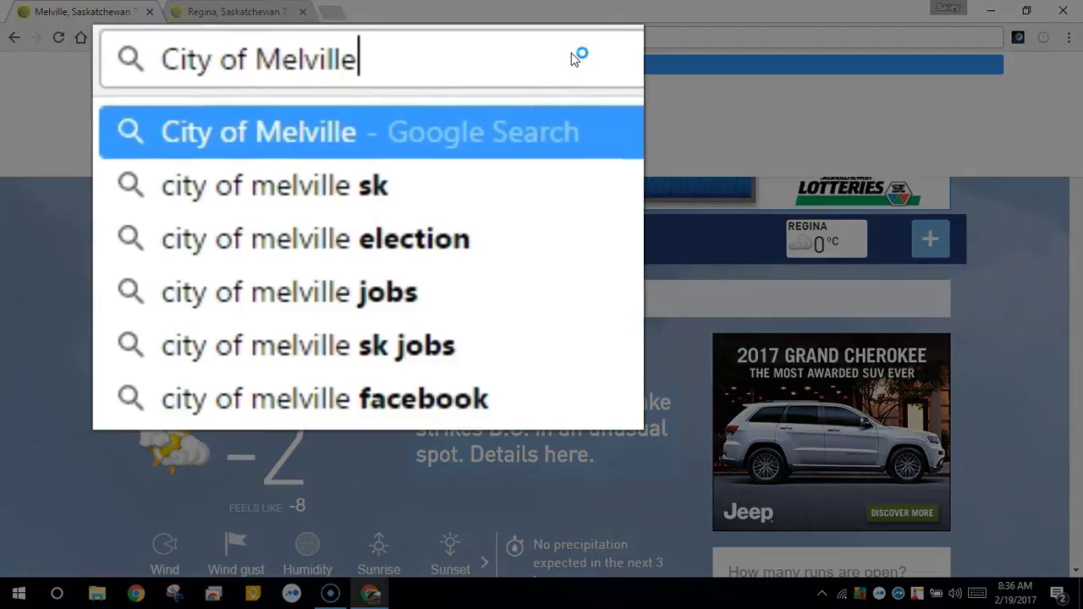
{"action": "key", "text": "Return"}
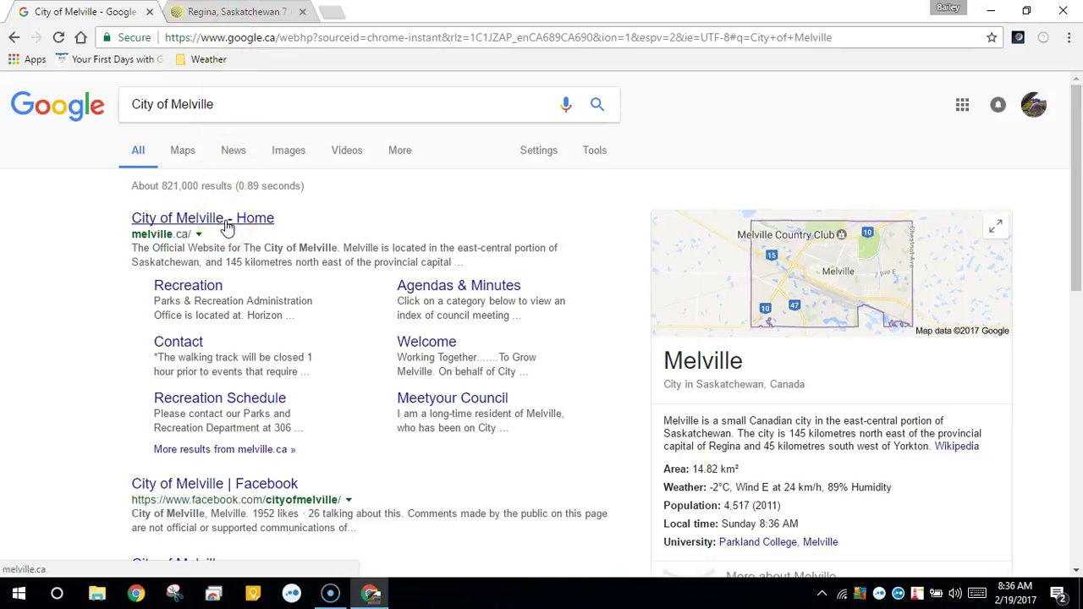
Step: Open the City of Melville - Home result and bookmark it directly on the Bookmarks bar
{"action": "left_click", "coordinate": [226, 222]}
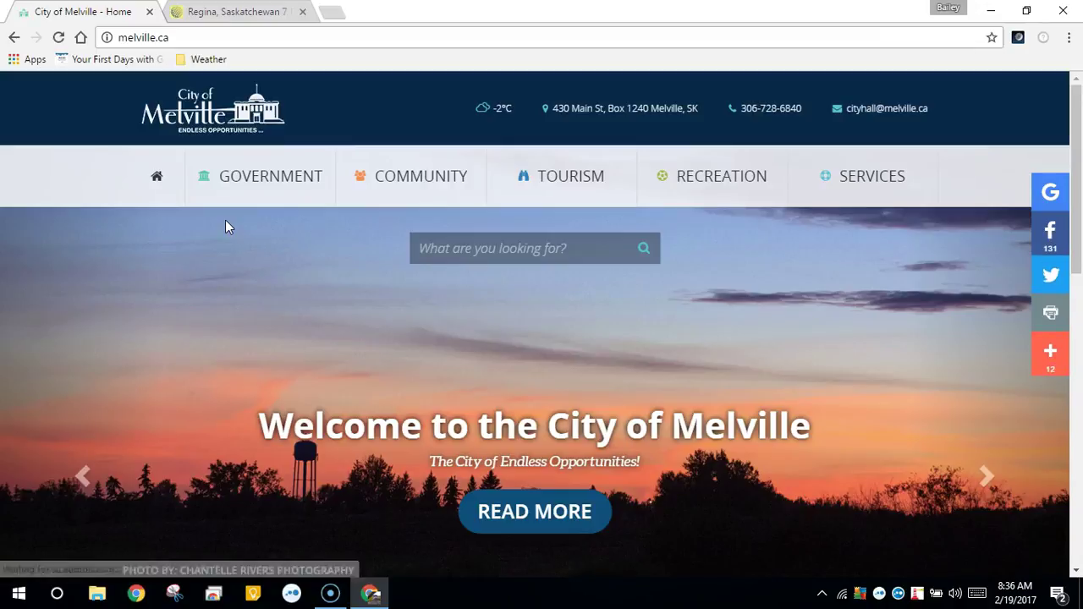
{"action": "left_click", "coordinate": [992, 38]}
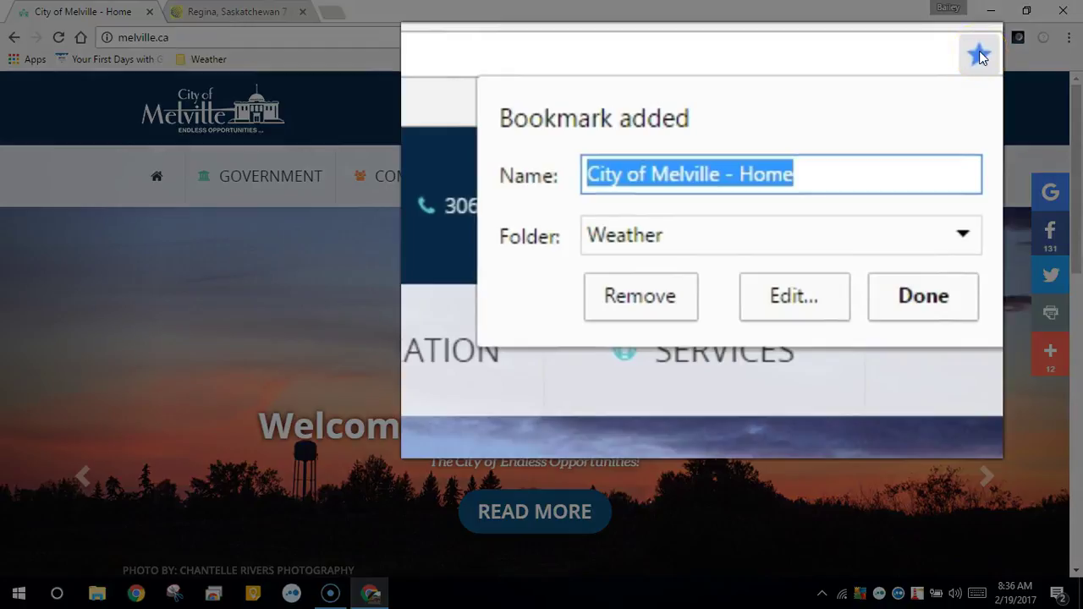
{"action": "left_click", "coordinate": [664, 236]}
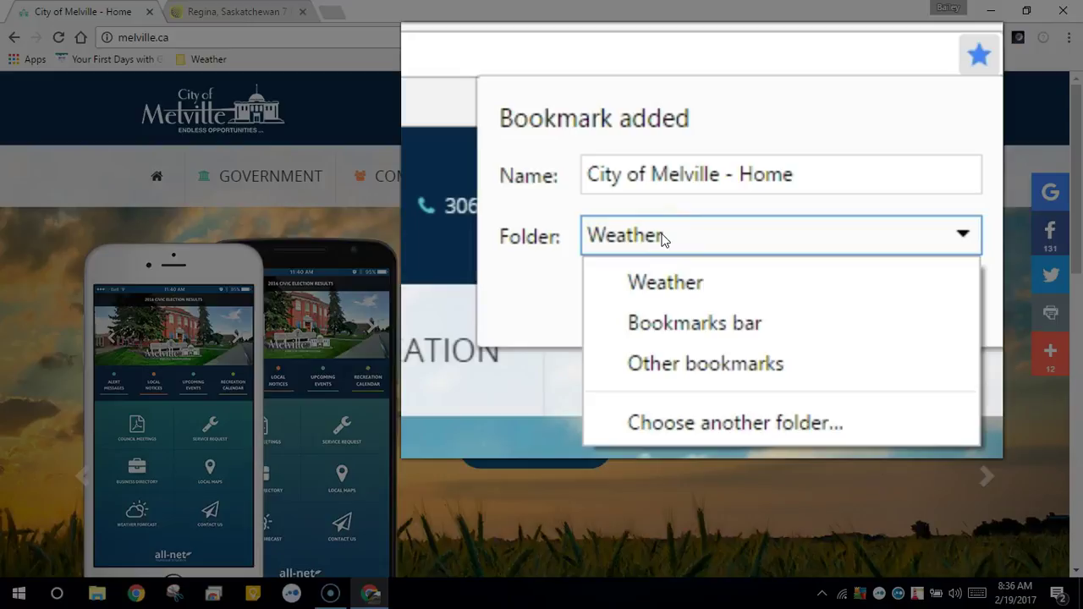
{"action": "left_click", "coordinate": [659, 329]}
{"action": "left_click", "coordinate": [922, 294]}
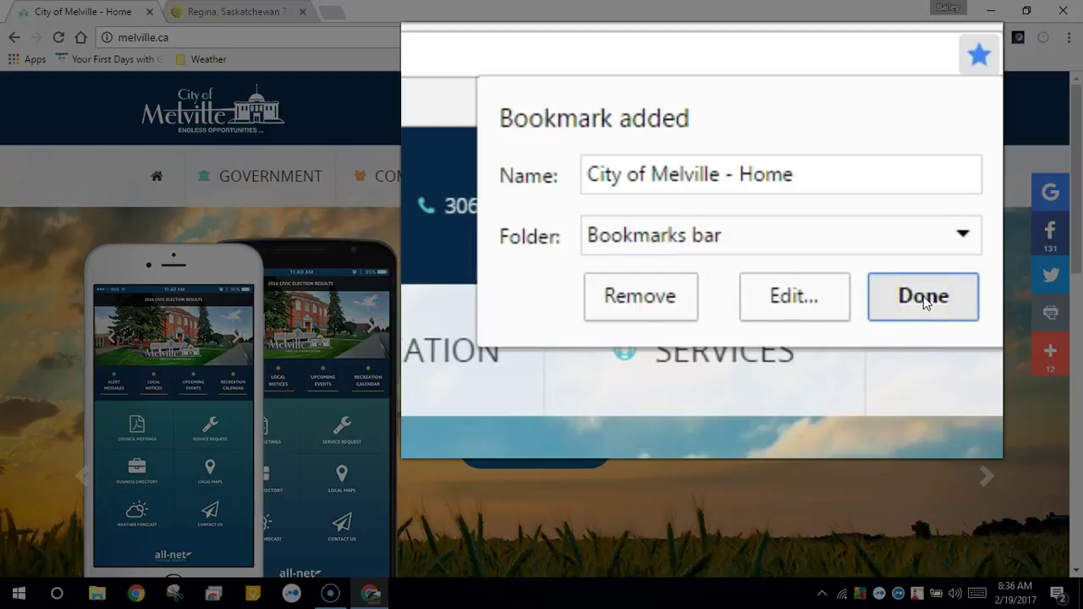
{"action": "left_click", "coordinate": [926, 298]}
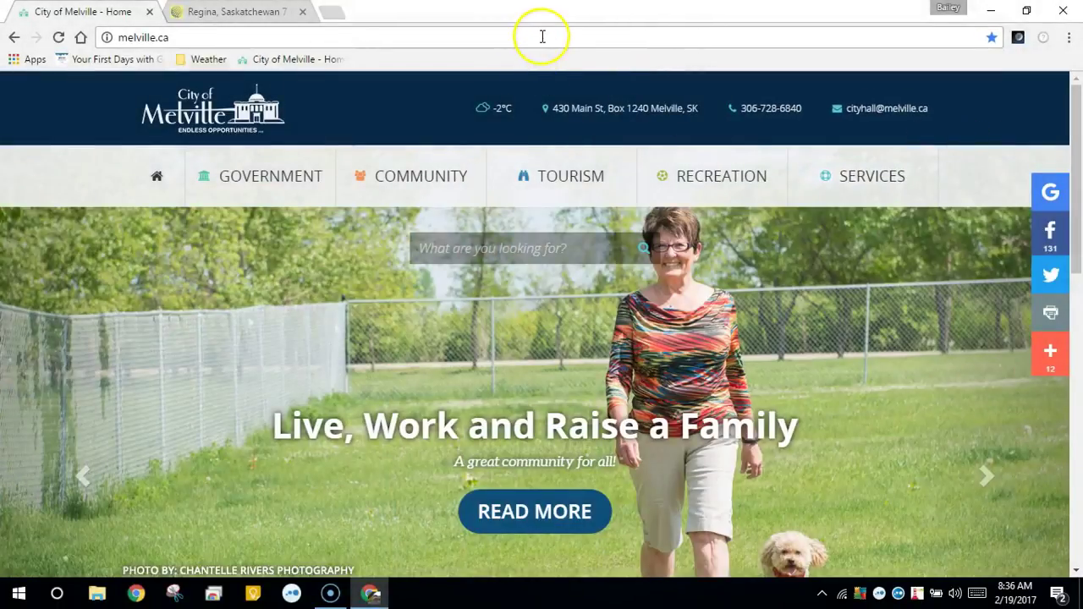
Step: Type 'melville' in the address bar and reopen the bookmarked Weather Network Melville forecast
{"action": "left_click", "coordinate": [543, 36]}
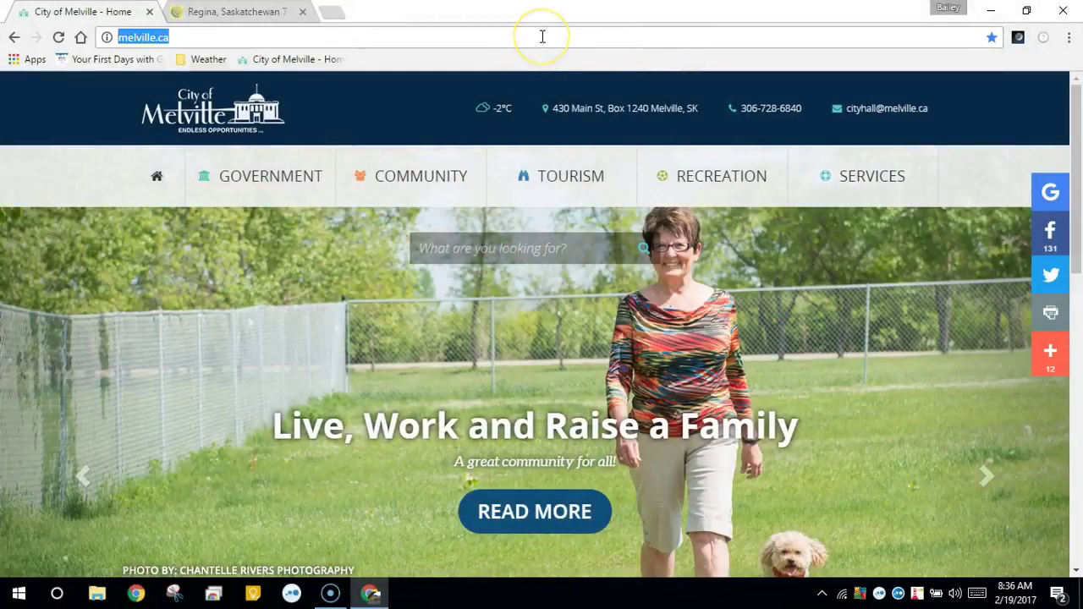
{"action": "type", "text": "mel"}
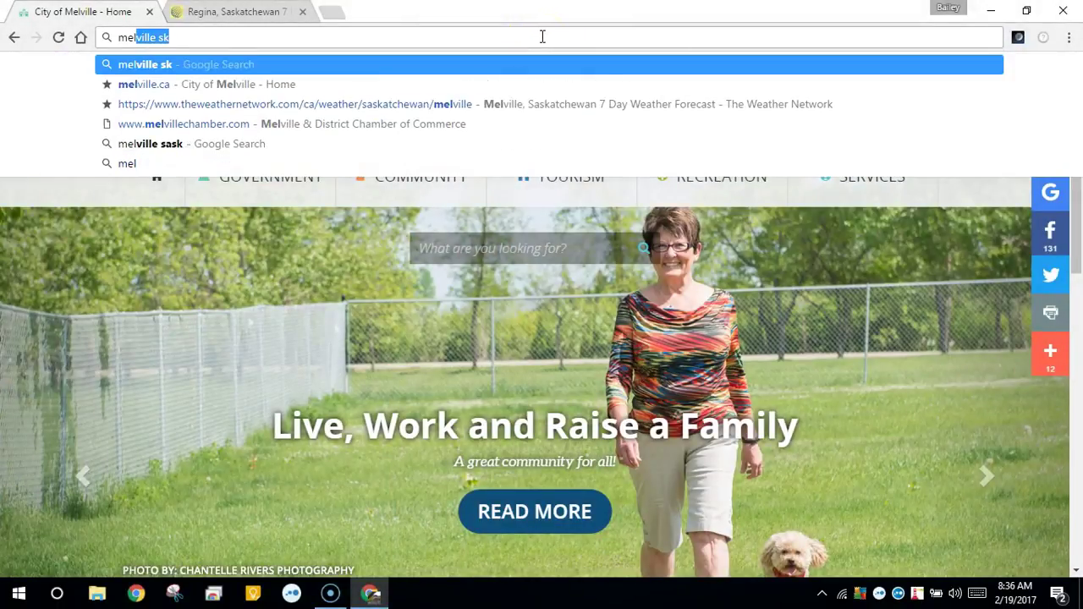
{"action": "type", "text": "ville"}
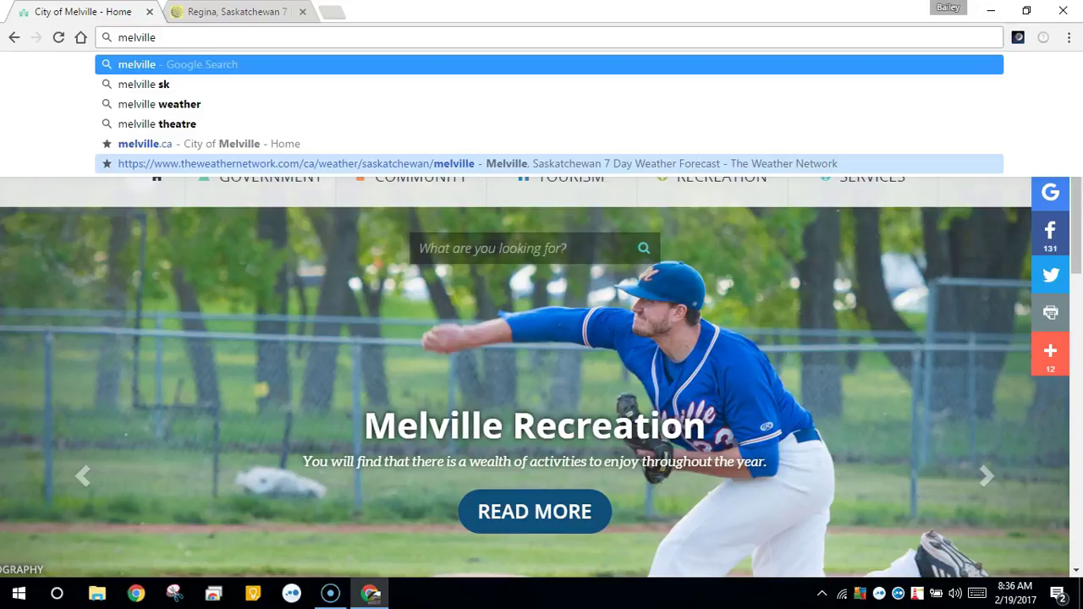
{"action": "left_click", "coordinate": [211, 168]}
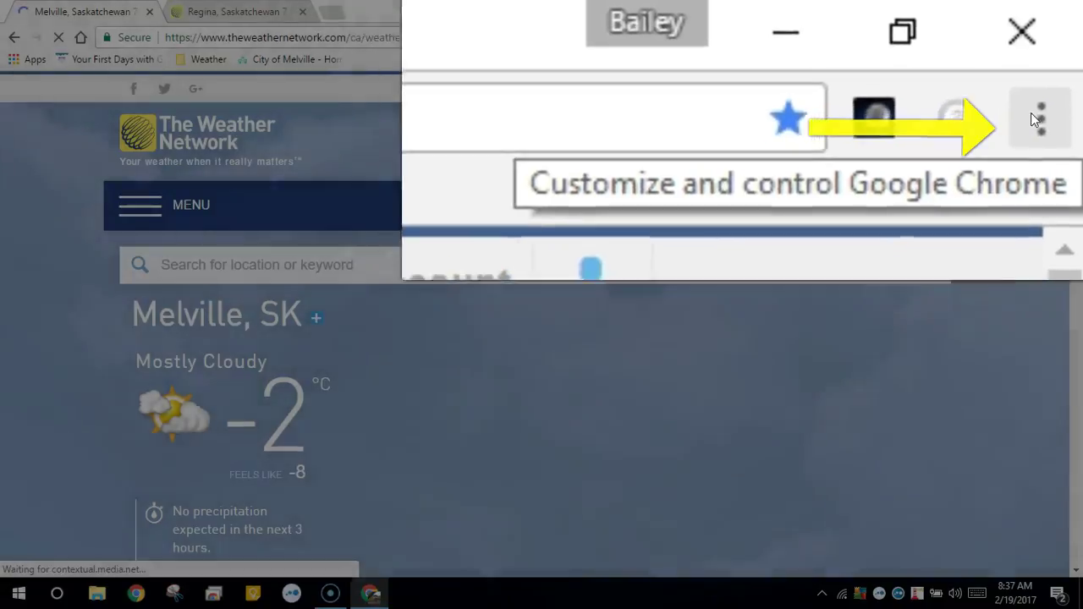
Step: Open Bookmark manager from the three-dot menu's Bookmarks submenu
{"action": "left_click", "coordinate": [1063, 38]}
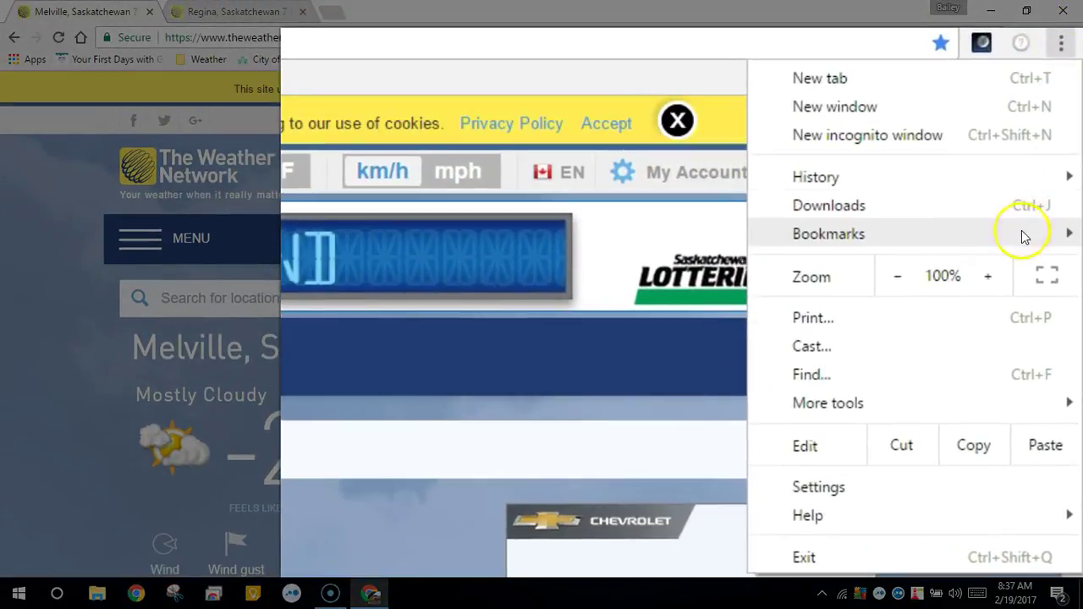
{"action": "mouse_move", "coordinate": [1024, 242]}
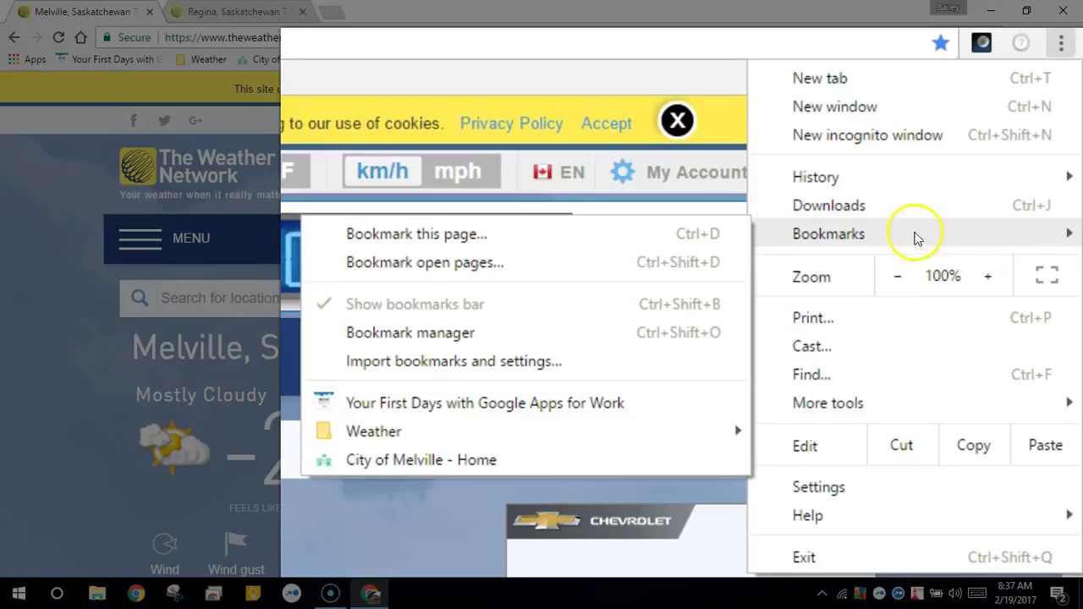
{"action": "left_click_drag", "start_coordinate": [919, 235], "coordinate": [597, 236]}
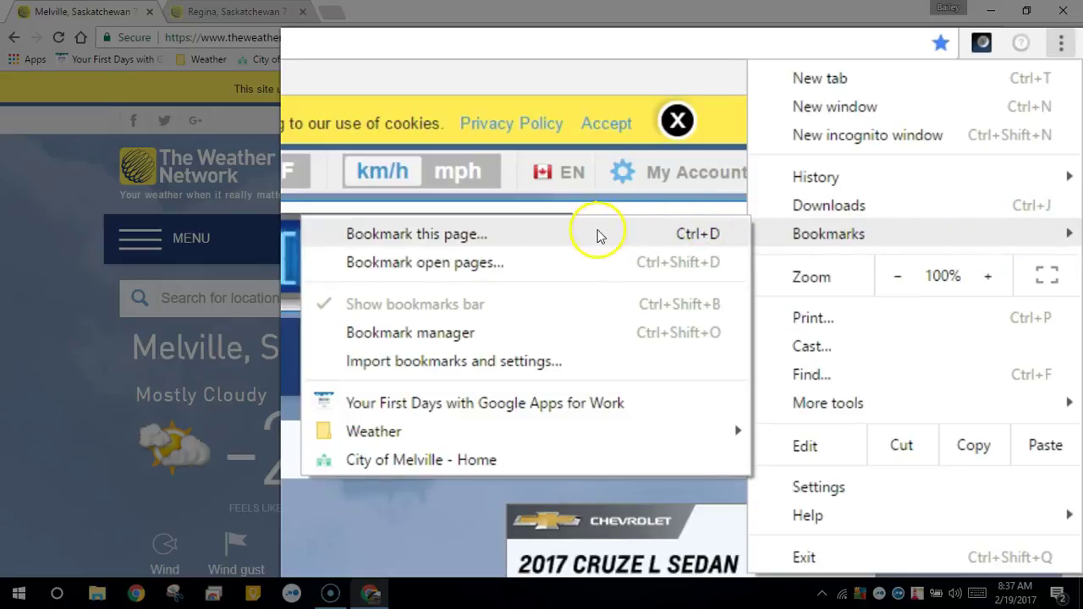
{"action": "left_click", "coordinate": [707, 337]}
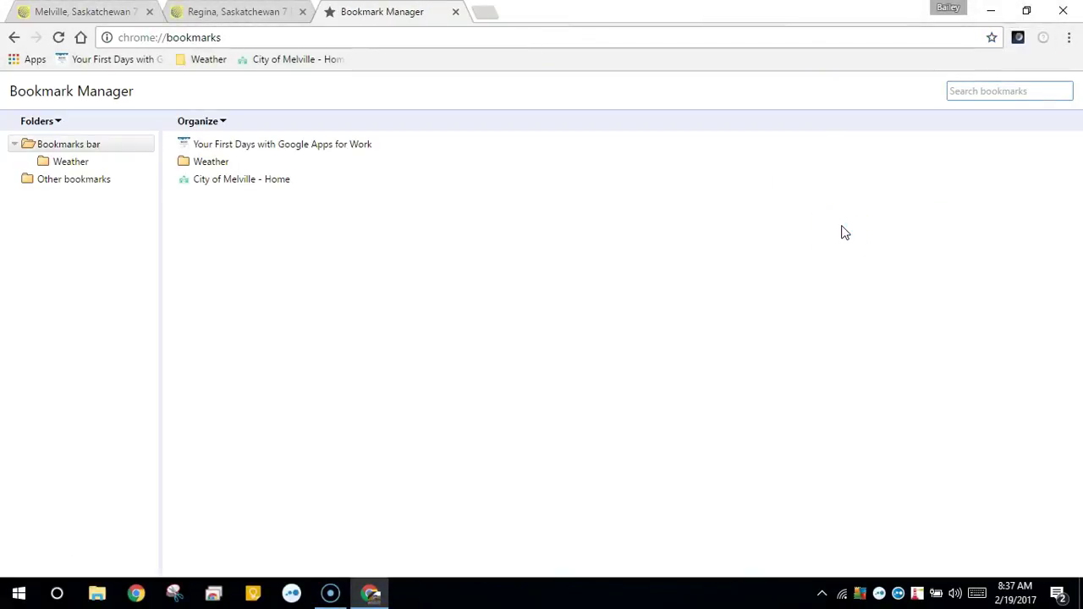
{"action": "left_click", "coordinate": [216, 163]}
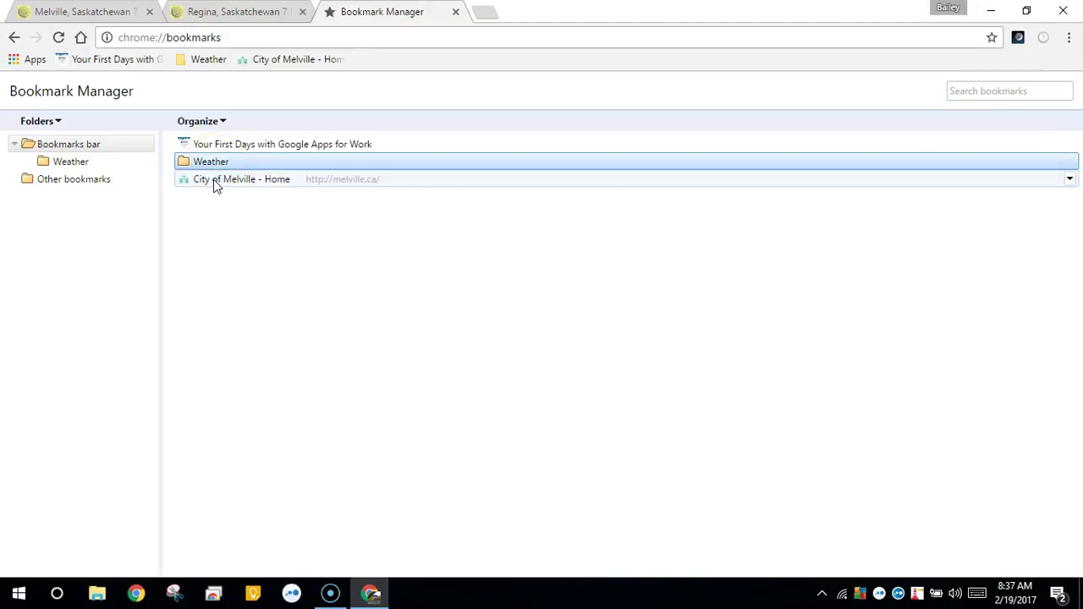
{"action": "left_click", "coordinate": [214, 179]}
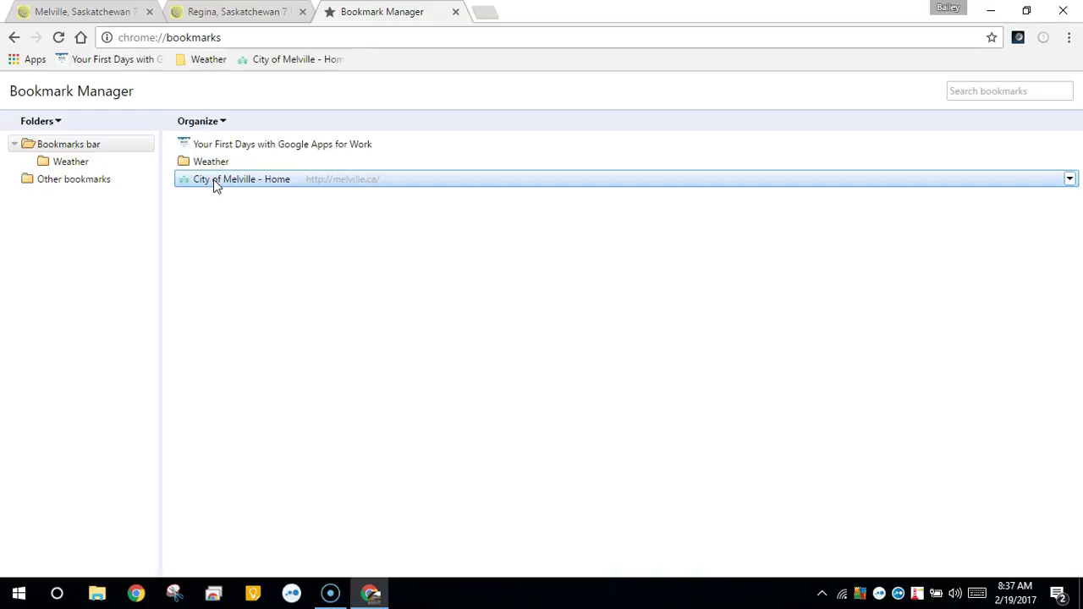
{"action": "left_click", "coordinate": [302, 243]}
{"action": "right_click", "coordinate": [302, 243]}
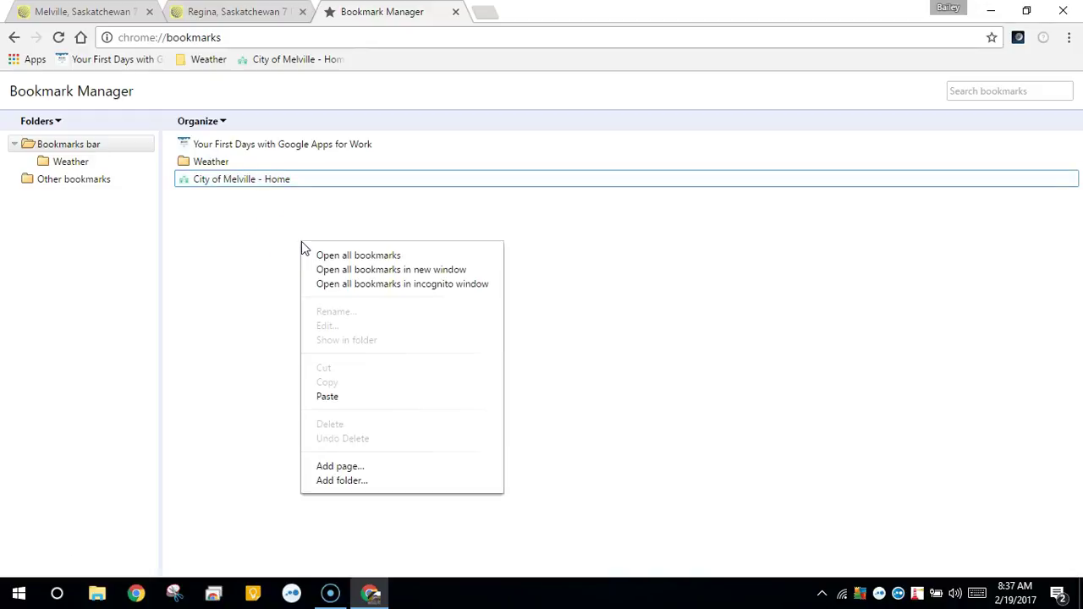
{"action": "left_click", "coordinate": [390, 473]}
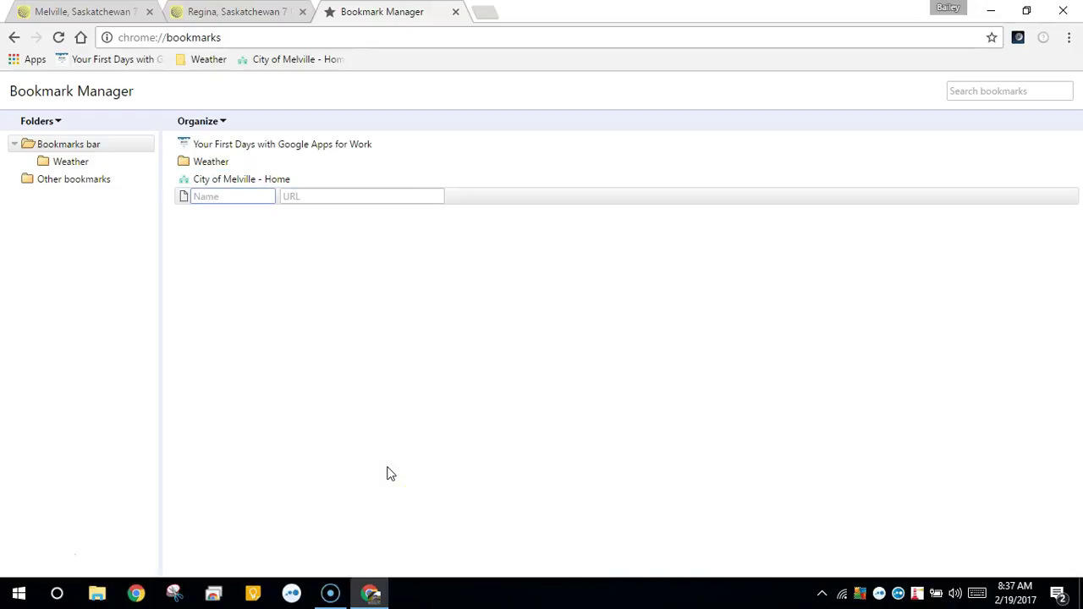
{"action": "left_click", "coordinate": [387, 449]}
{"action": "type", "text": "SaskTech Serv"}
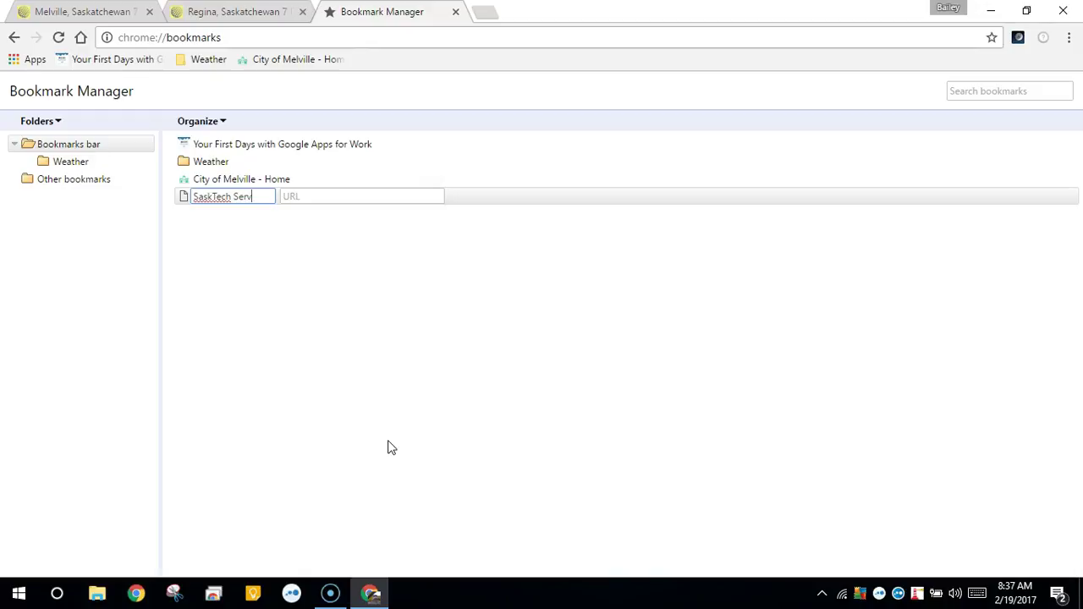
{"action": "type", "text": "ers"}
{"action": "key", "text": "Tab"}
{"action": "type", "text": "w"}
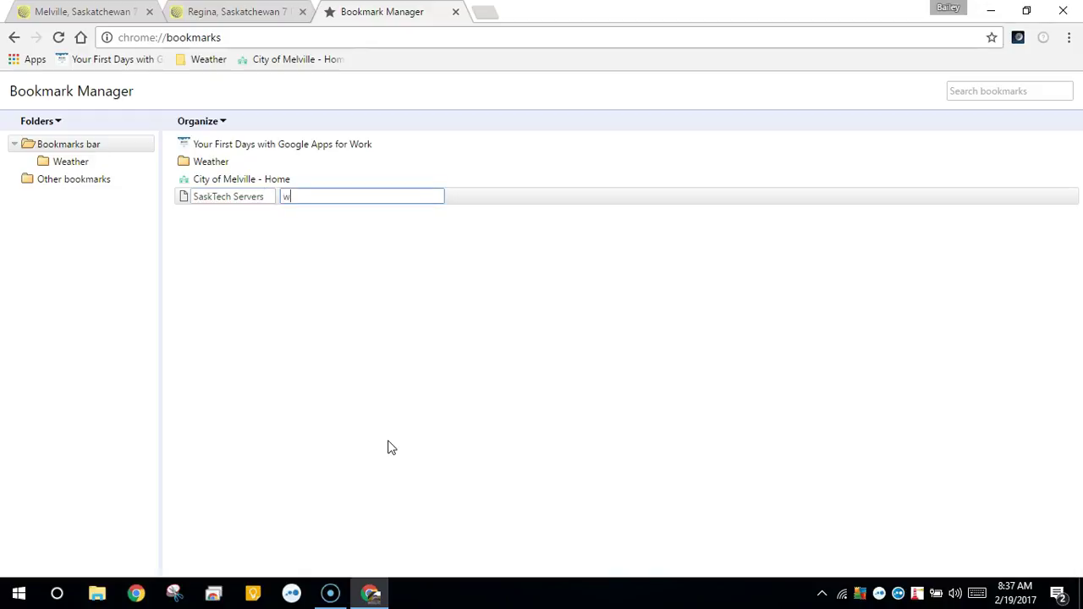
{"action": "type", "text": "ww.sasktech.net"}
{"action": "key", "text": "Return"}
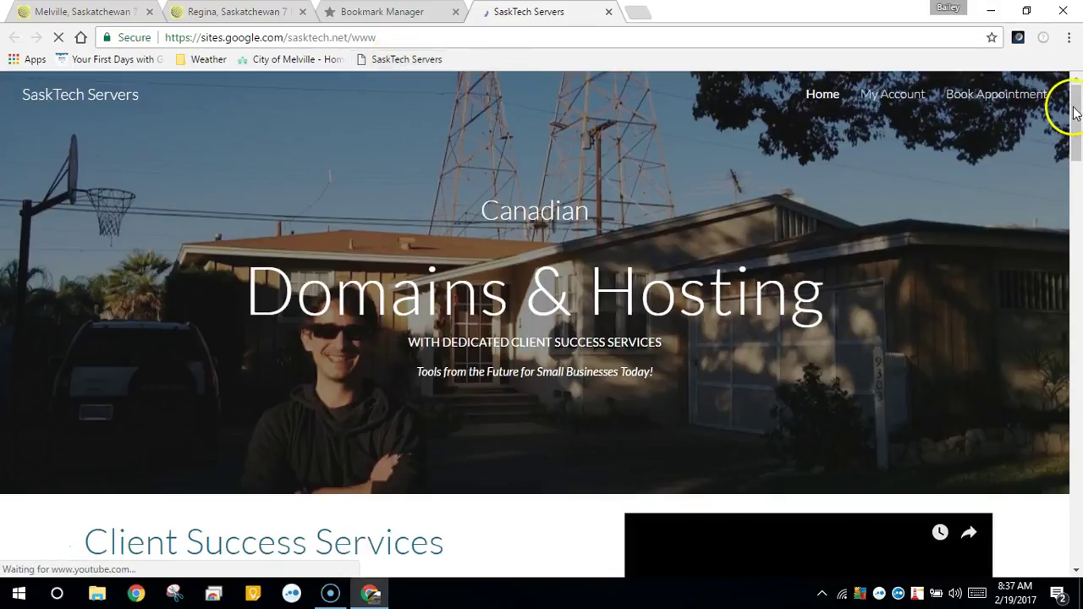
{"action": "left_click_drag", "start_coordinate": [1074, 109], "coordinate": [1065, 432]}
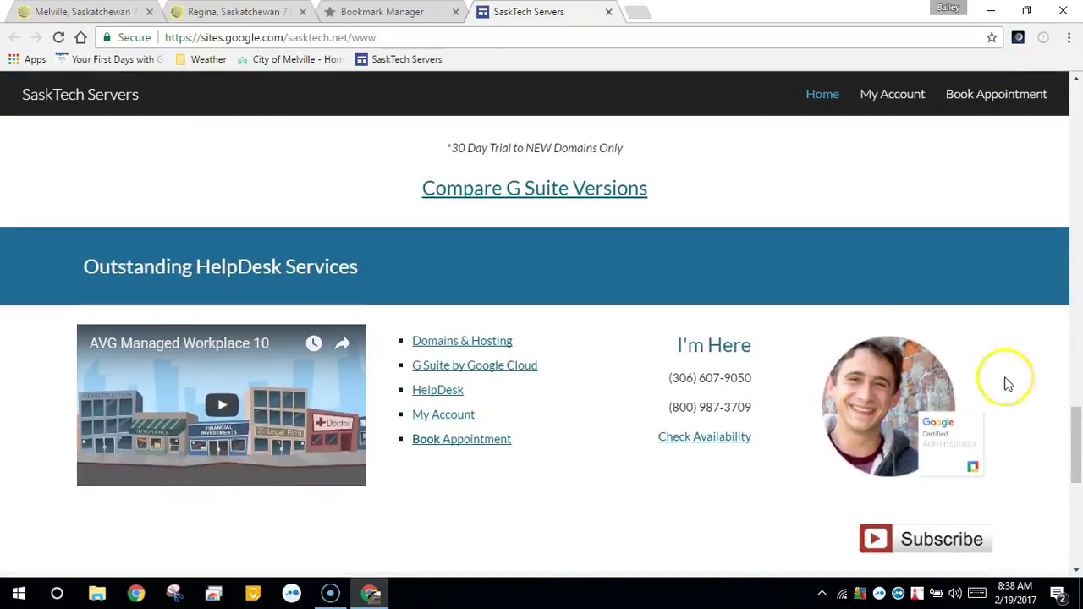